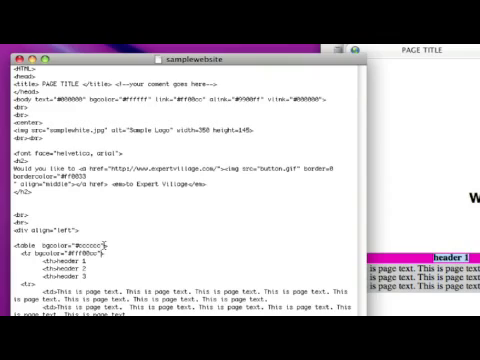
- Delete bgcolor="#cccccc" from the table tag
left_click_drag(103, 245, 37, 245)
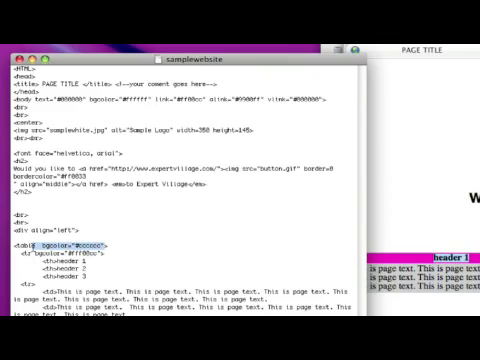
key("BackSpace")
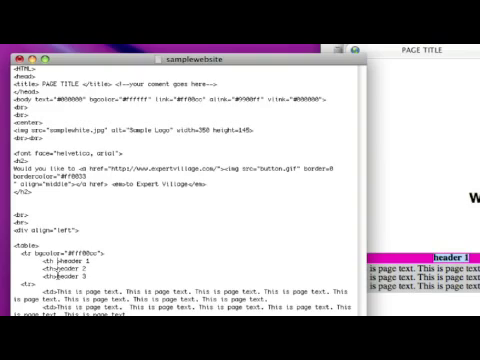
type("b")
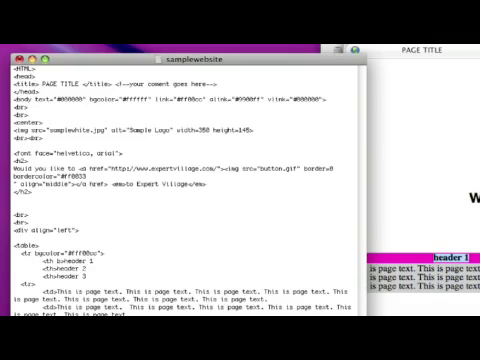
type("g")
type("color=\"")
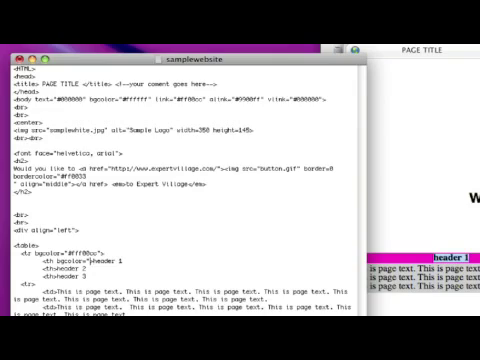
type("#")
type("ff")
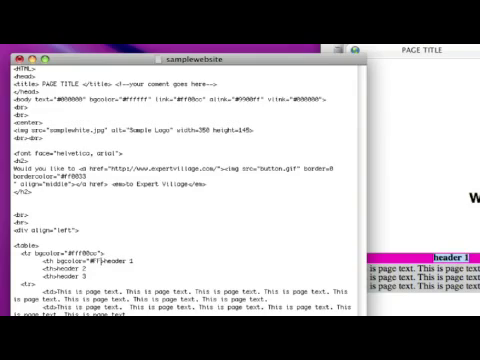
type("ffcc\">")
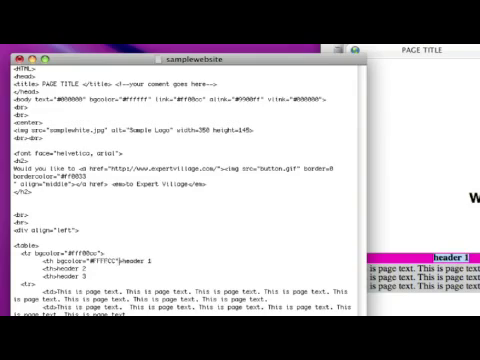
type("\"")
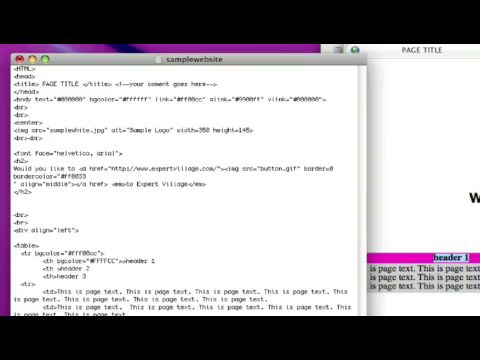
type(" bg")
type("color")
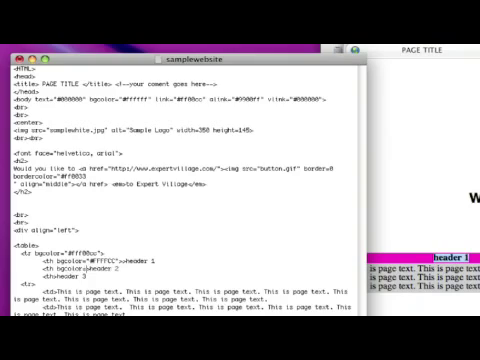
type("=\"")
type("cc")
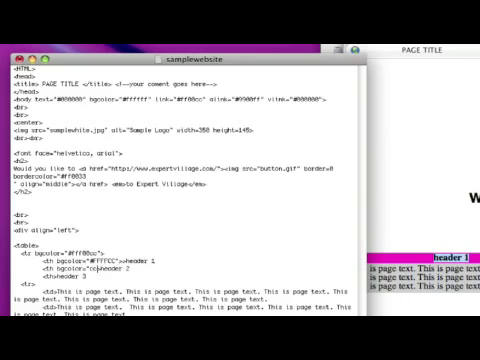
type("ffff\">")
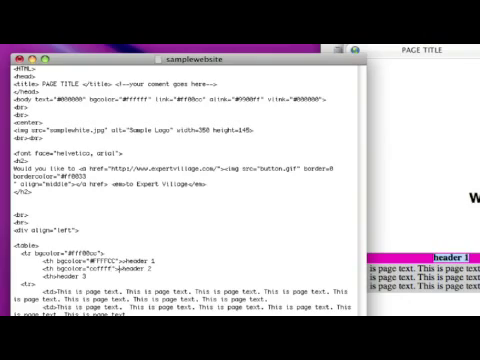
- Add bgcolor="#ccffff" to header 2 and correct the mistyped bgcolor on header 3
key("Left")
key("Left")
key("Left")
type("#")
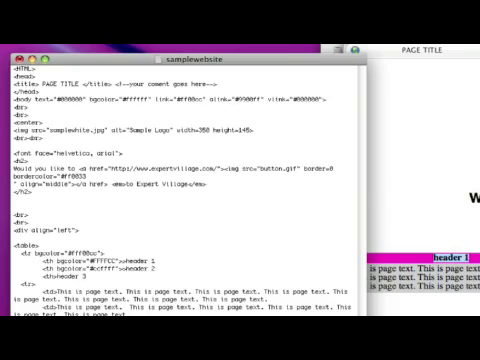
type(" bgcolor=")
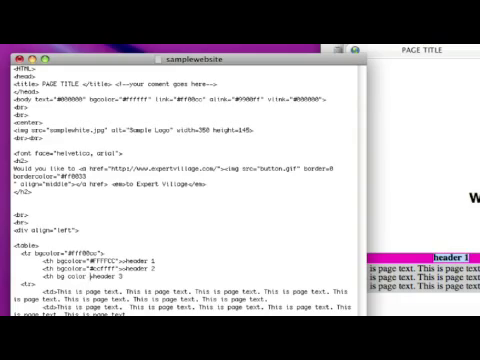
type("\"")
key("BackSpace")
key("BackSpace")
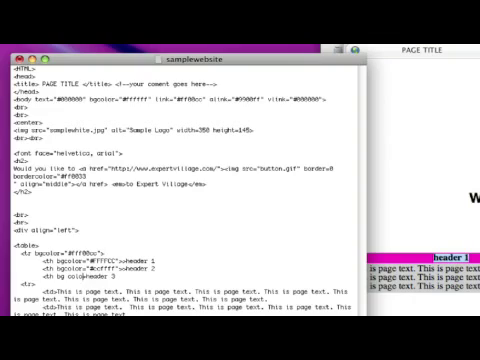
key("BackSpace")
key("BackSpace")
key("BackSpace")
key("BackSpace")
type("colo")
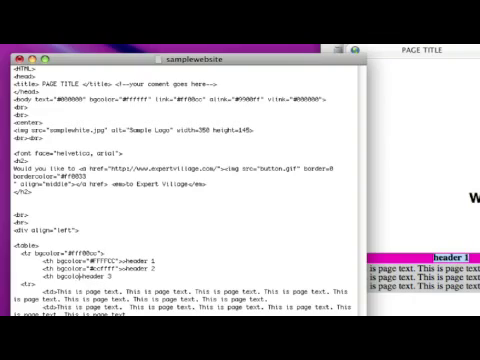
type("r=\"")
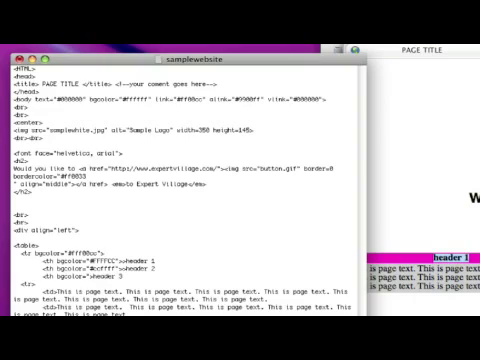
type("#")
type("ccffcc")
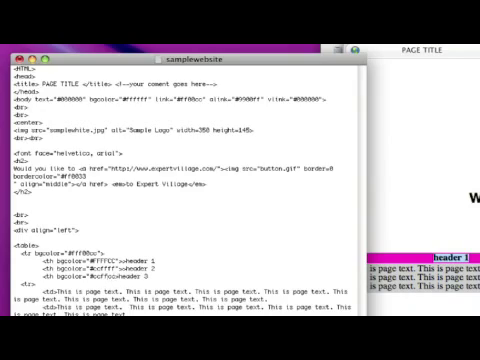
type("\"")
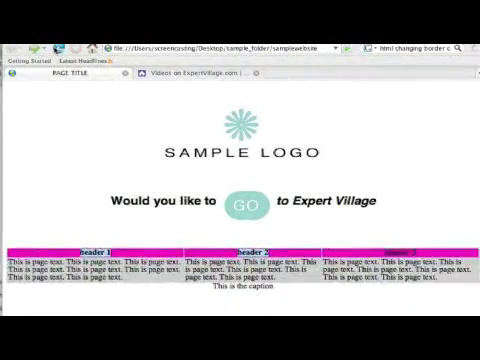
- Reload the page in Firefox to preview the yellow, blue and green header backgrounds
left_click(22, 48)
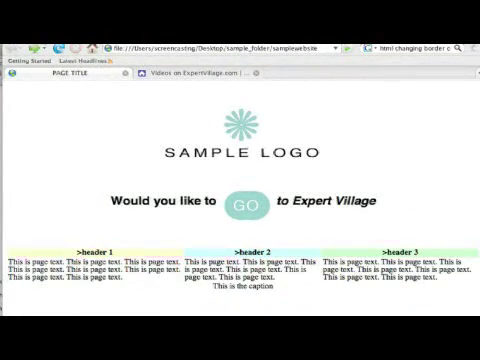